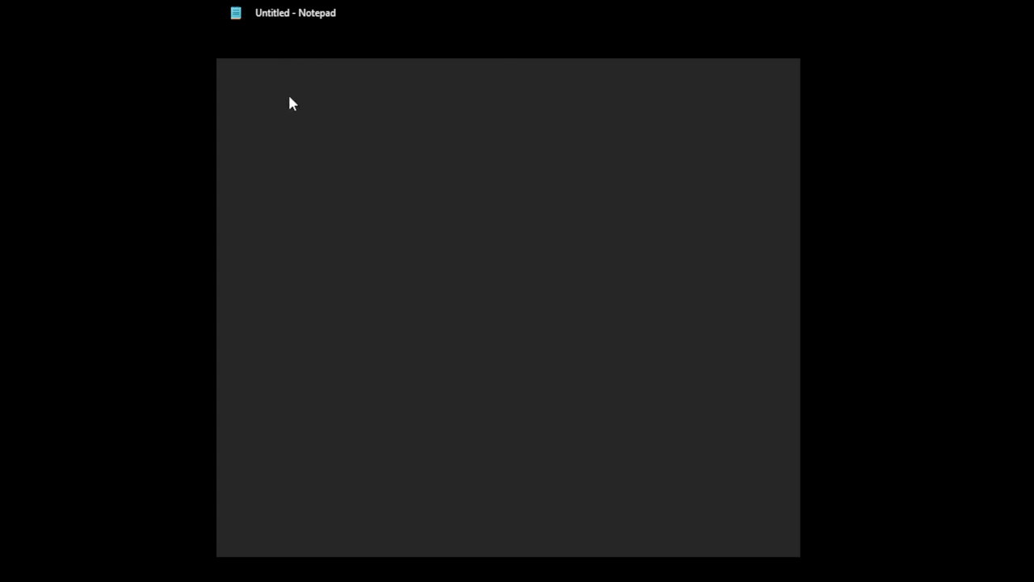
Step: Insert the current time and date at the start of the note, and write "I am a Stalker" below it after a blank line
key("F5")
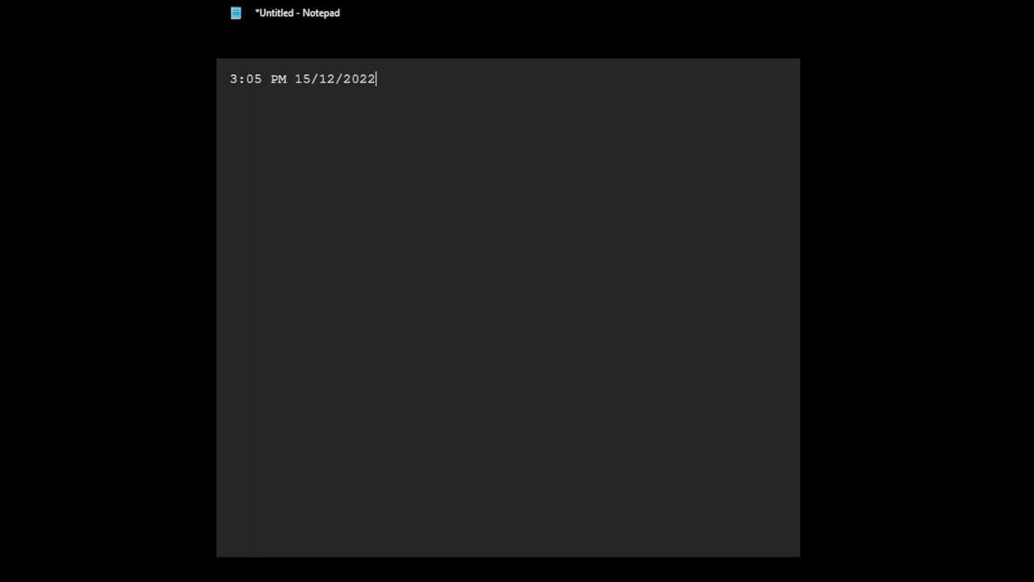
key("Return")
type("I am a Stalker")
key("Return")
key("Return")
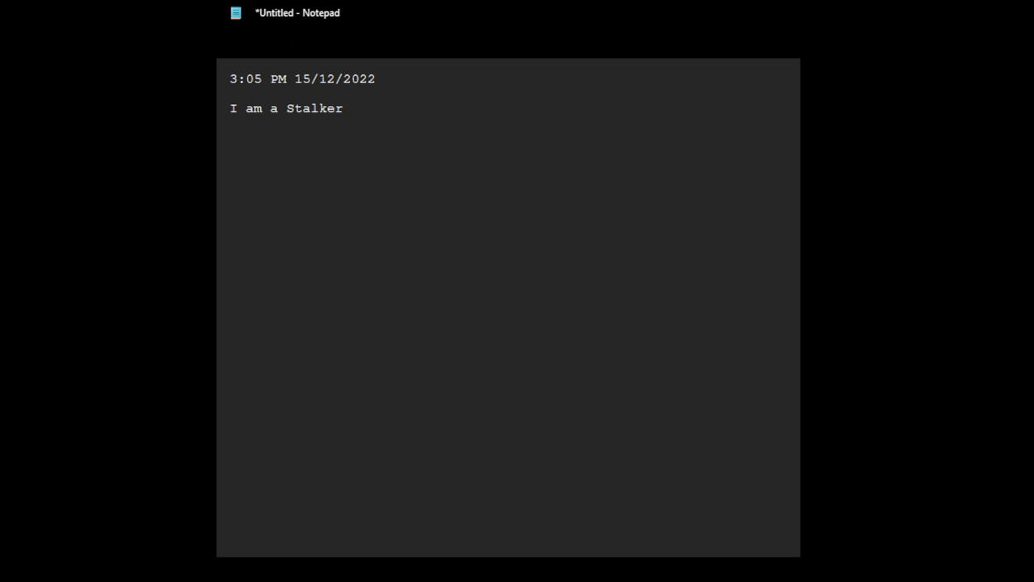
Step: Add the lines "I am a stalker" and "I have a stalking problem", each followed by a blank line
type("I am a stalker")
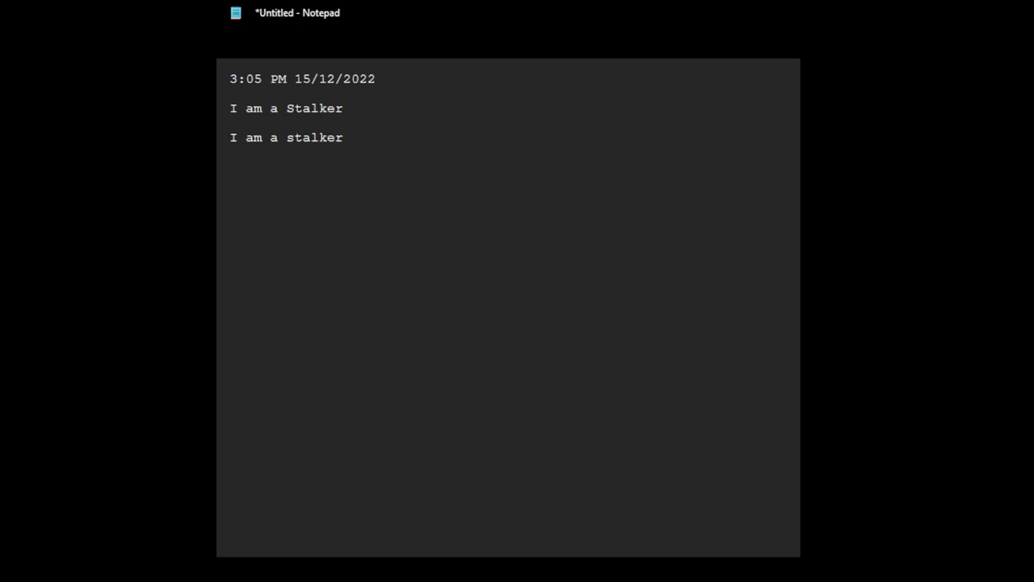
key("Return")
key("Return")
type("I have a stalking pro")
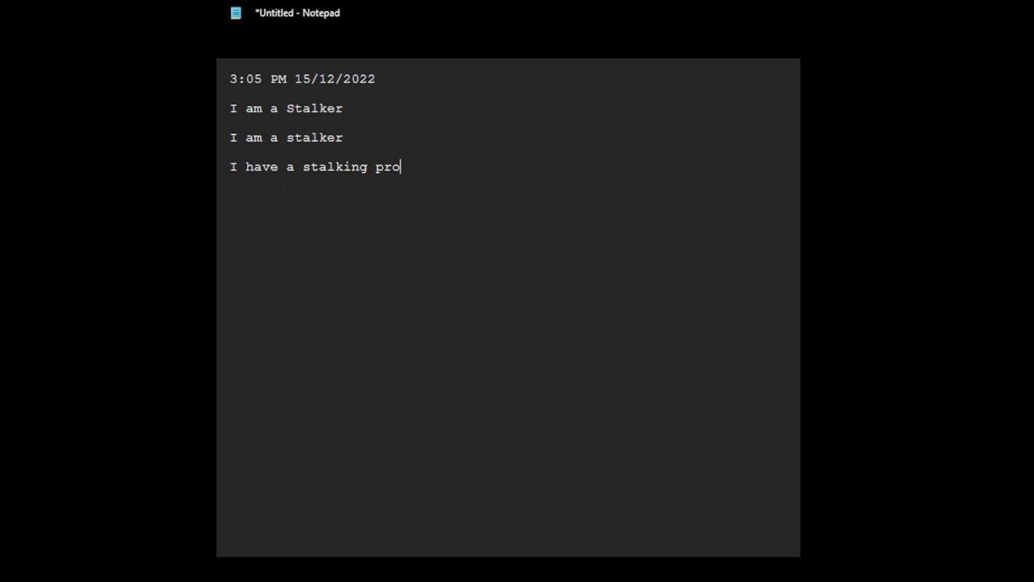
type("blem")
key("Return")
key("Return")
Step: Write the paragraph "stalking; obsession.. over a person.. or what I think of a person.. or imagine this person to be.."
type("stalking")
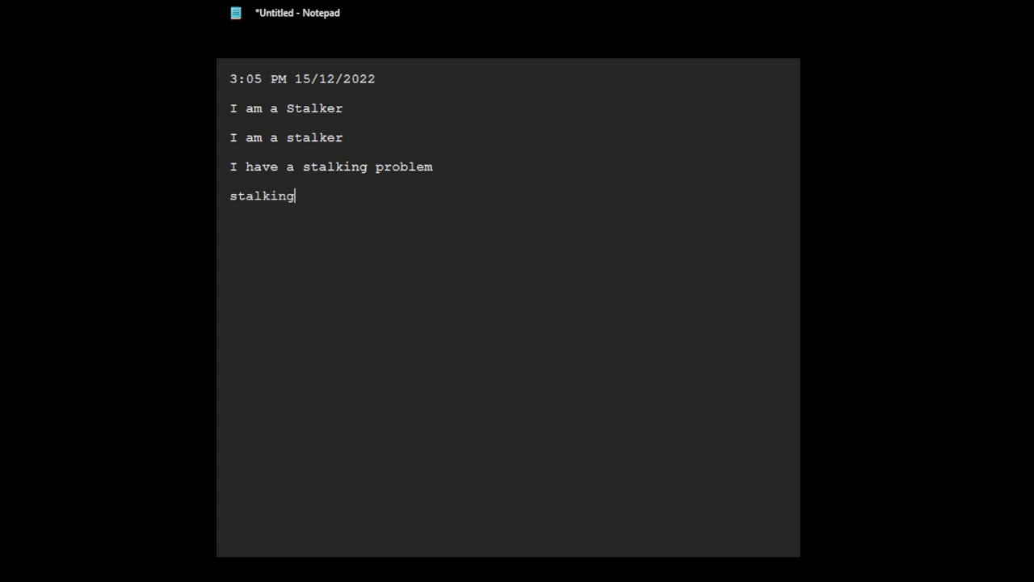
type("; obsession.. over a per")
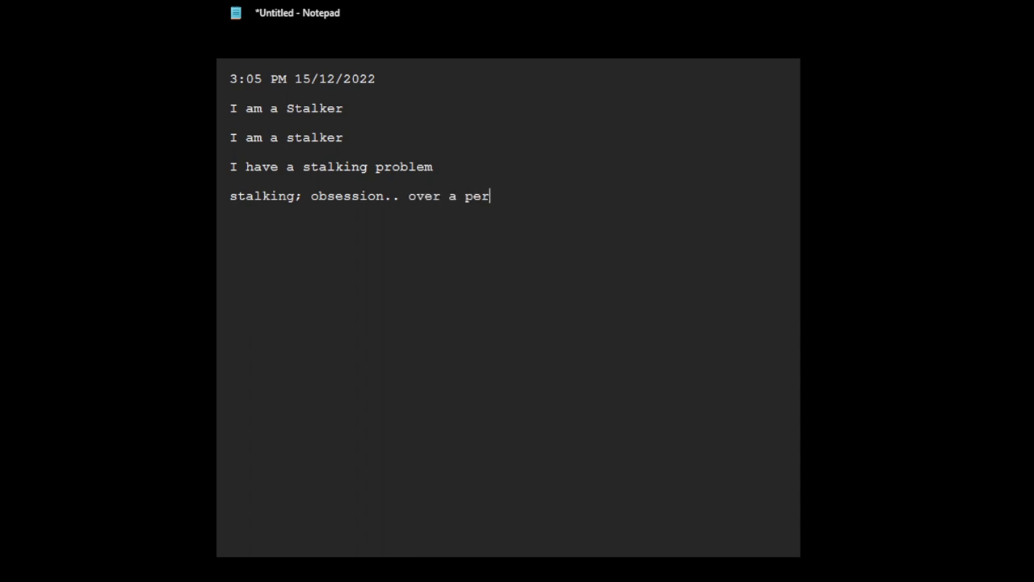
type("son.. or what I think")
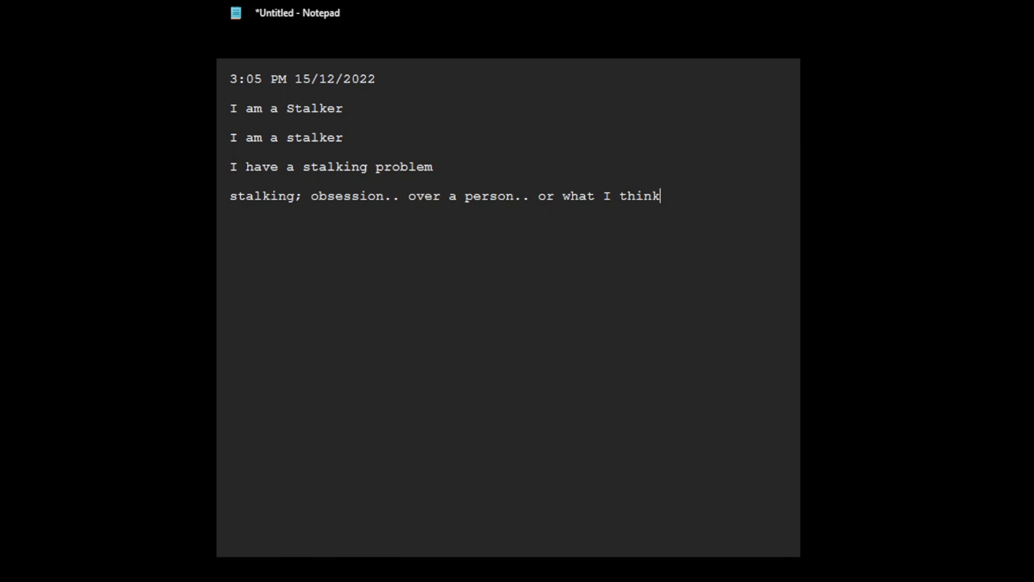
type(" of a person.. or ima")
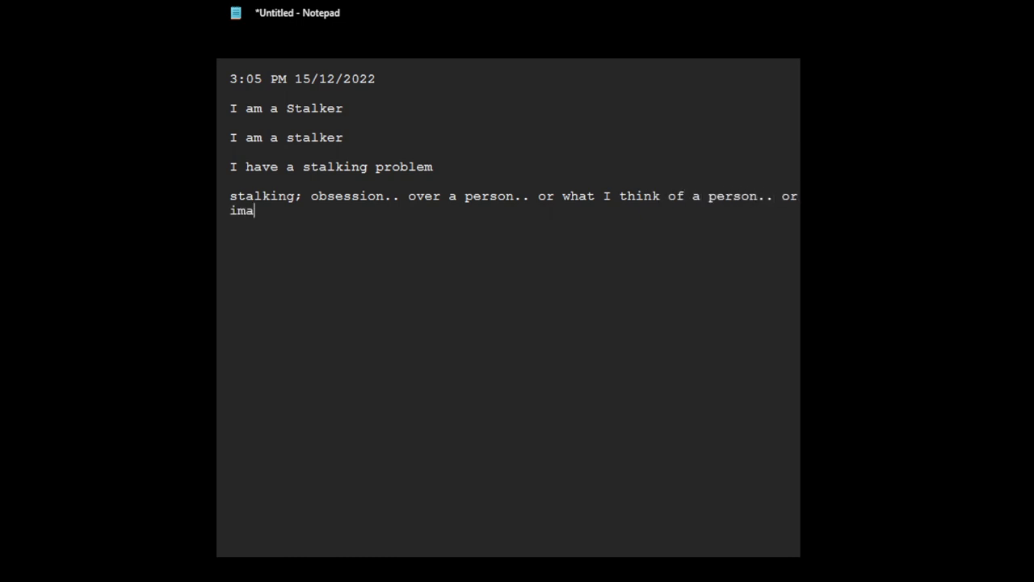
type("gine this person to be..")
key("Return")
key("Return")
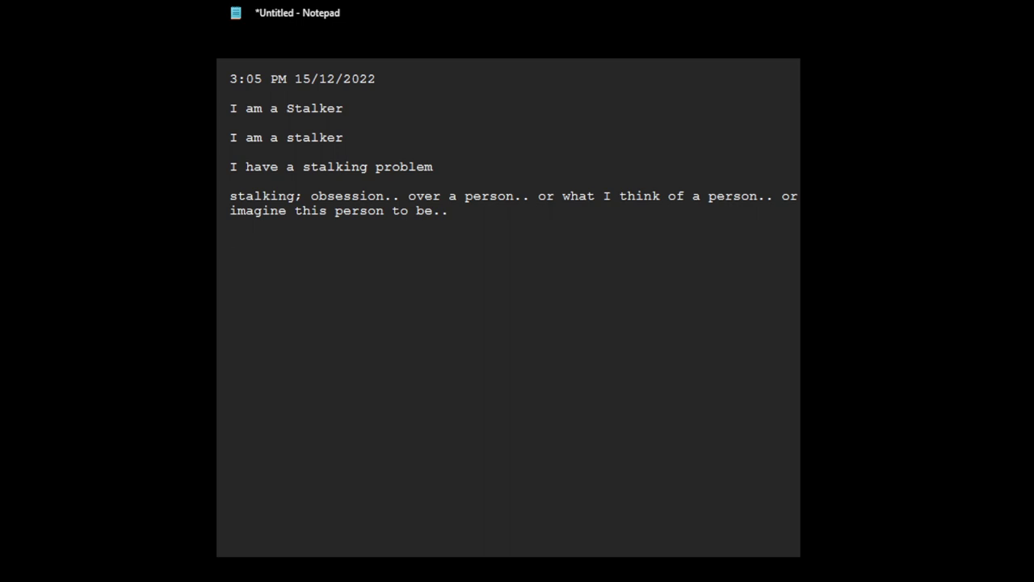
Step: Add the line "possessiveness, wanting to control their behaviour.." followed by a blank line
type("possessiveness, ")
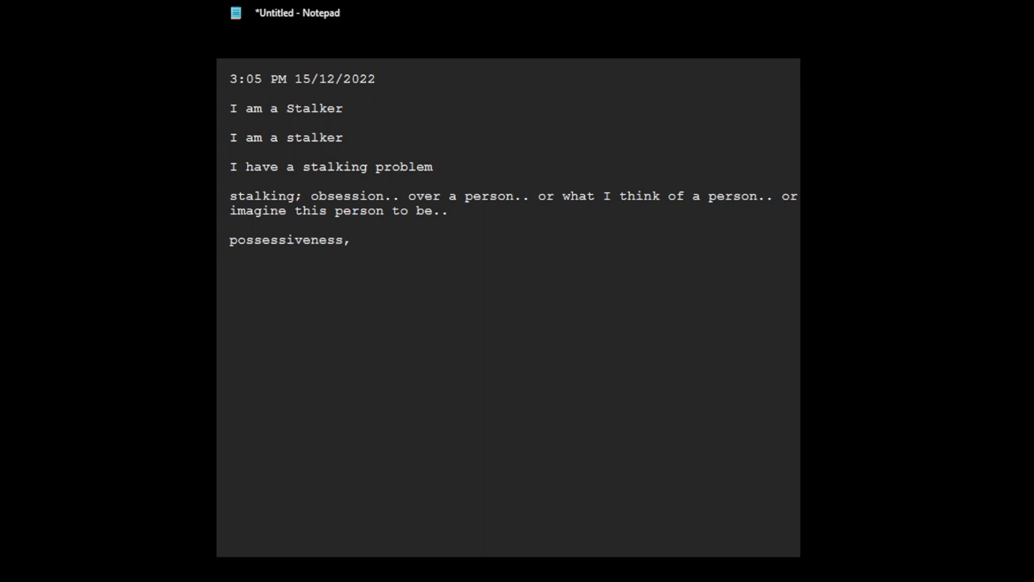
type("wanting to control th")
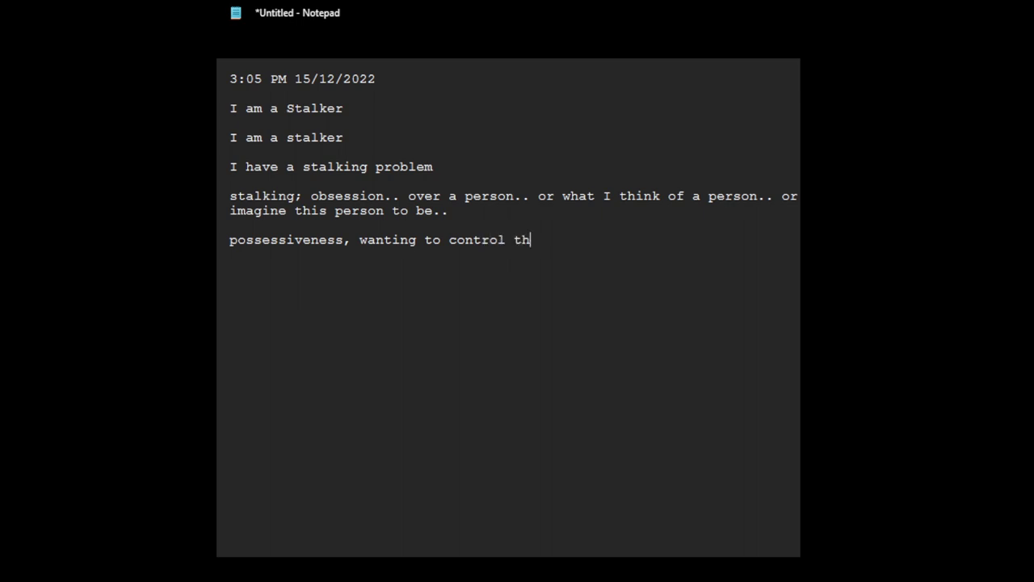
type("eir behaviour..")
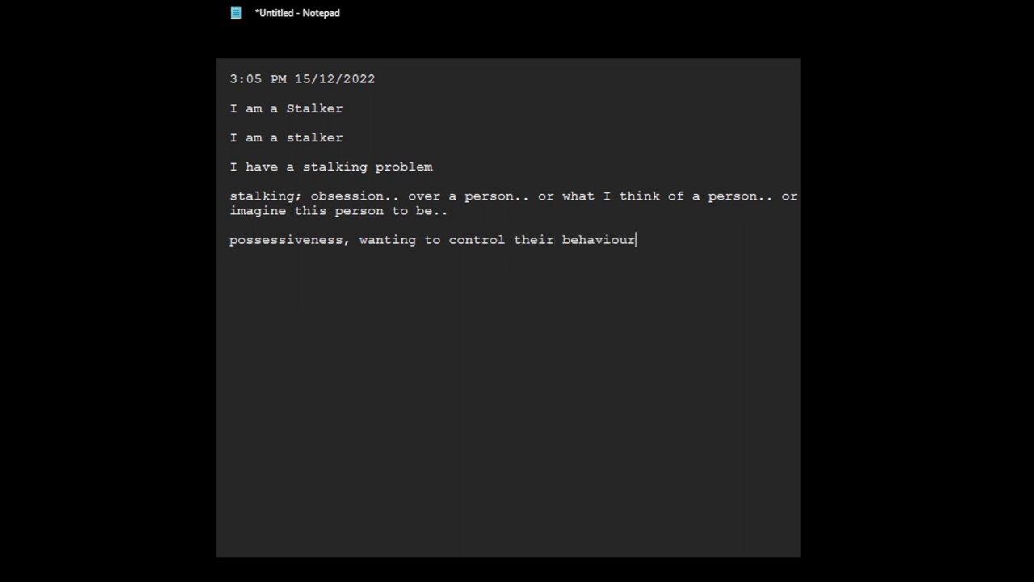
key("Return")
key("Return")
Step: Add the line "in movies.. stalker-person is portrayed as the "bad" person.." as a new paragraph
type("in movies.. stalker-")
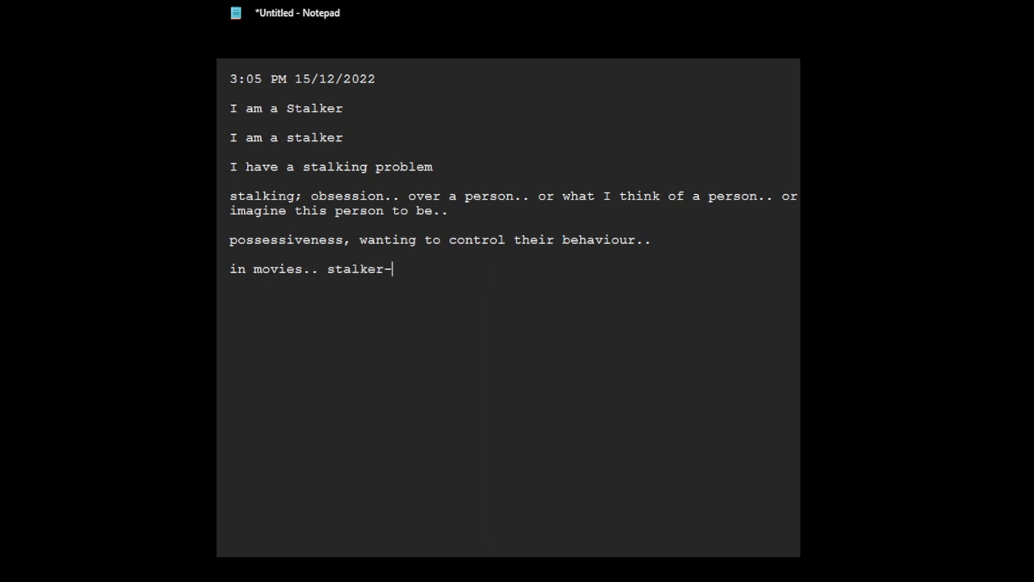
type("person is portray")
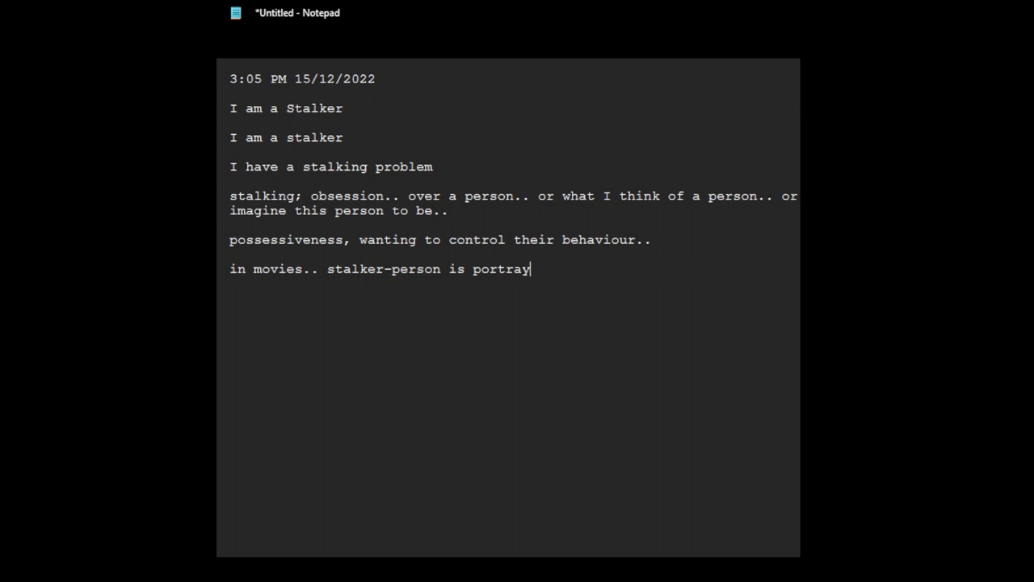
type("ed as the \"bad\" person..")
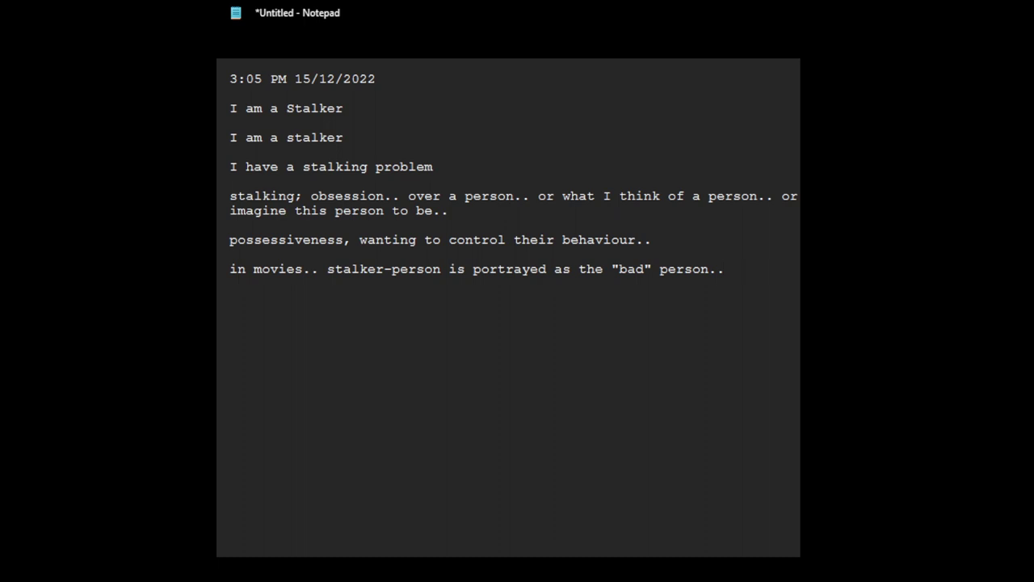
key("Return")
Step: Write the paragraph "most people who have this problem do not (at least overtly and on a consistent basis) hurt other people.."
type("most people wh")
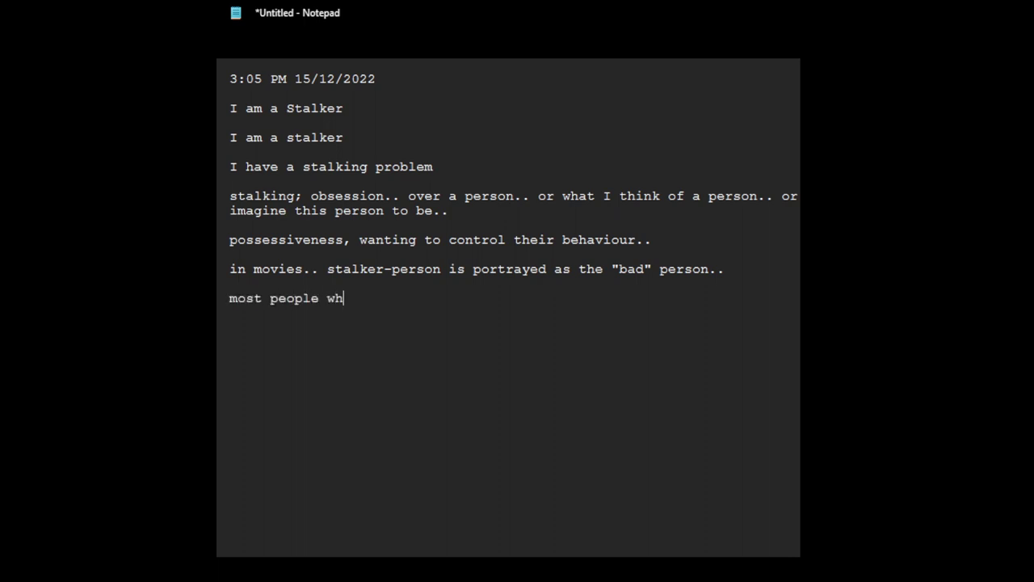
type("o have this problem do")
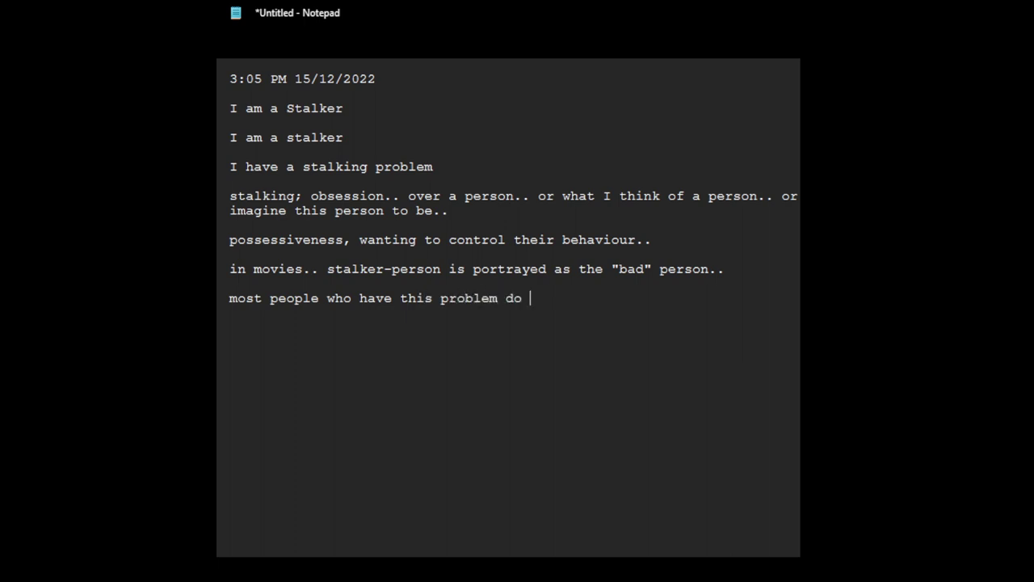
type("not (at least ovee")
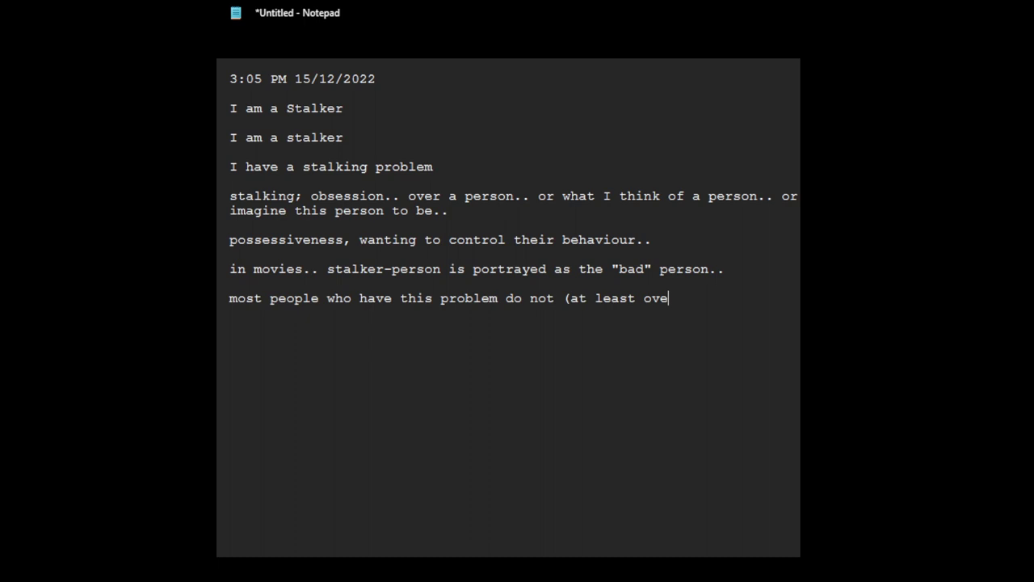
key("BackSpace")
type("rtly and on a consistent basis)")
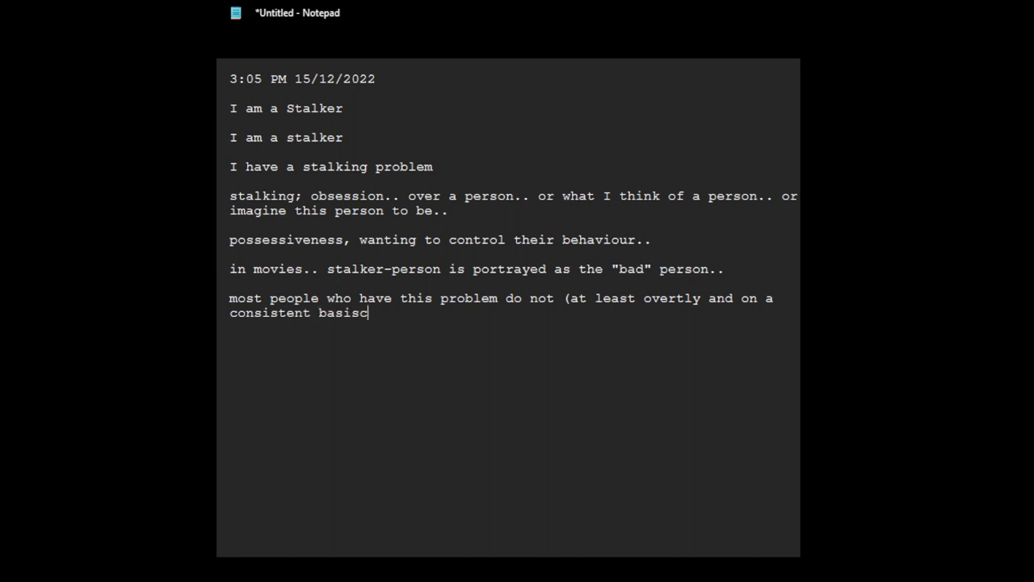
key("BackSpace")
type(") hurt other people..")
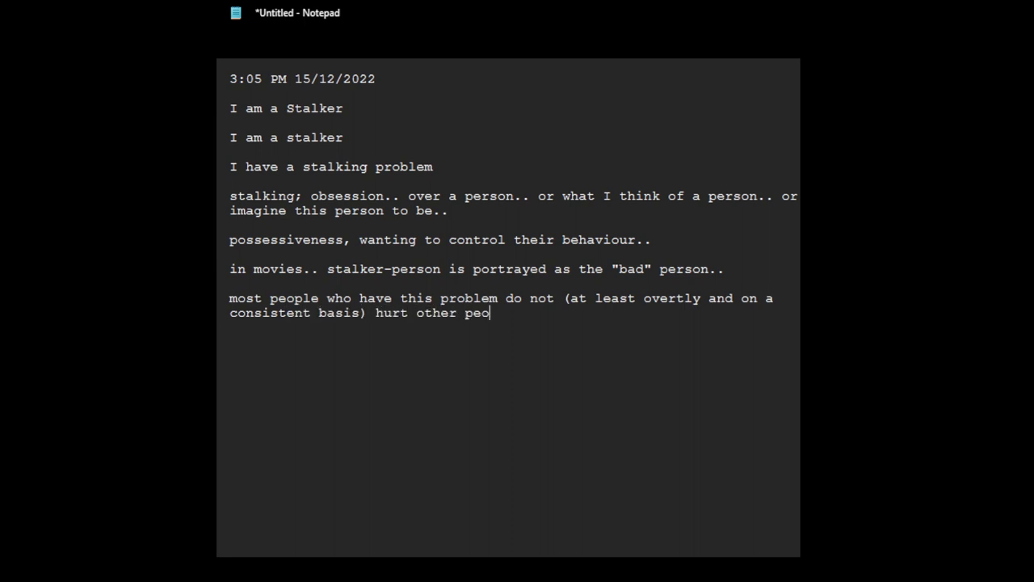
key("Return")
key("Return")
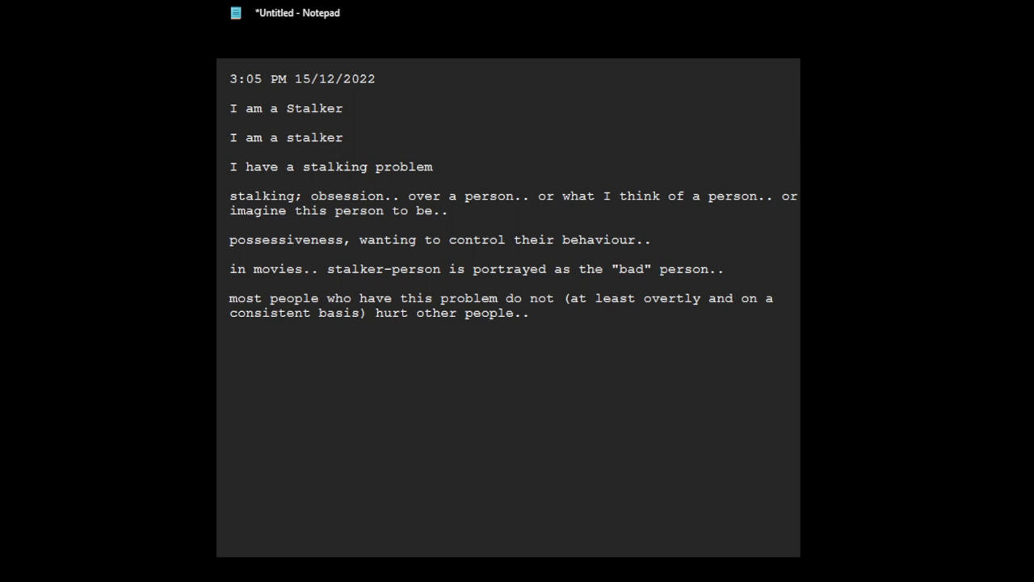